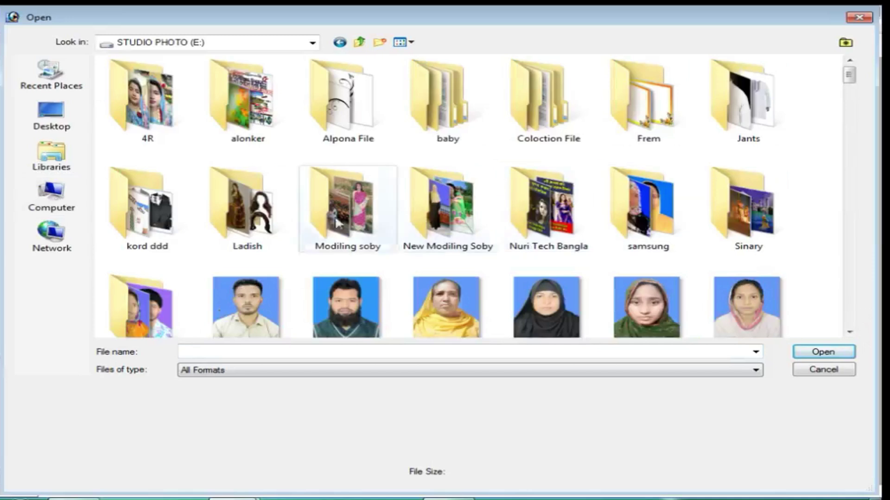
Step: Copy the black suit with the striped tie from the suit collection in the kord ddd folder into 3ewek89m.bmp and close the collection
{"action": "double_click", "coordinate": [145, 206]}
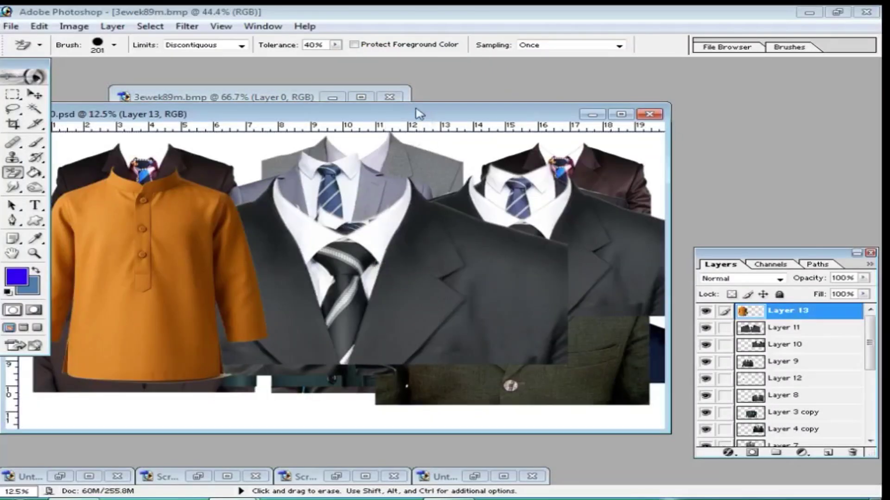
{"action": "left_click_drag", "start_coordinate": [419, 113], "coordinate": [437, 258]}
{"action": "left_click", "coordinate": [34, 94]}
{"action": "left_click_drag", "start_coordinate": [503, 418], "coordinate": [301, 202]}
{"action": "left_click", "coordinate": [570, 259]}
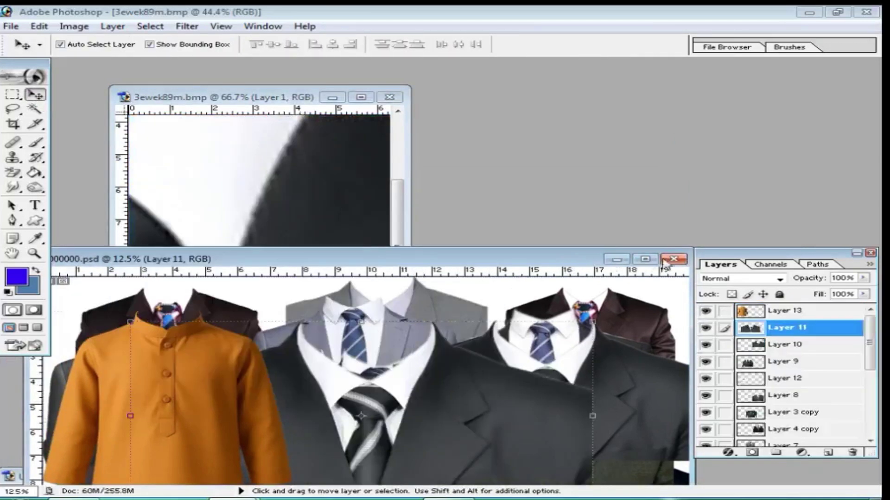
{"action": "left_click", "coordinate": [672, 259]}
Step: Scale the oversized suit layer down to roughly the width of the portrait
{"action": "double_click", "coordinate": [297, 97]}
{"action": "key", "text": "ctrl+minus"}
{"action": "key", "text": "ctrl+minus"}
{"action": "key", "text": "ctrl+minus"}
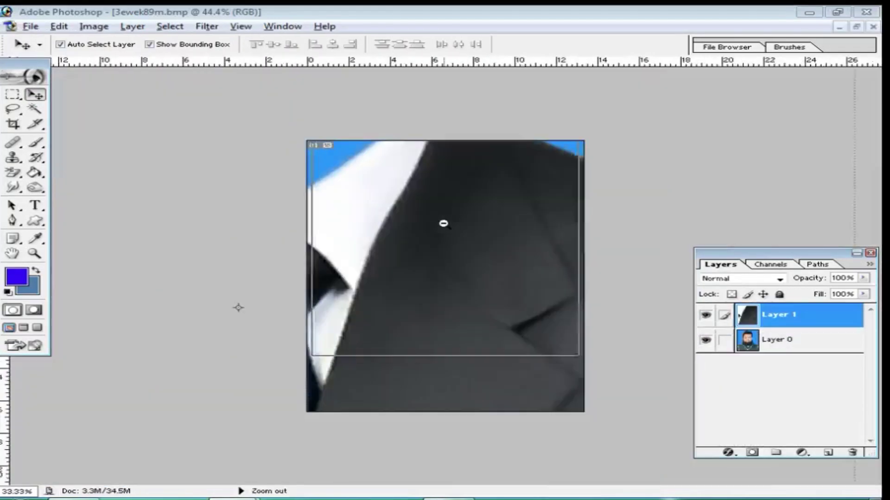
{"action": "left_click_drag", "start_coordinate": [869, 113], "coordinate": [562, 314]}
{"action": "key", "text": "ctrl+0"}
{"action": "key", "text": "Return"}
Step: Position the suit over the man's vest and enlarge it slightly to span the full width of the photo
{"action": "left_click_drag", "start_coordinate": [407, 324], "coordinate": [446, 378]}
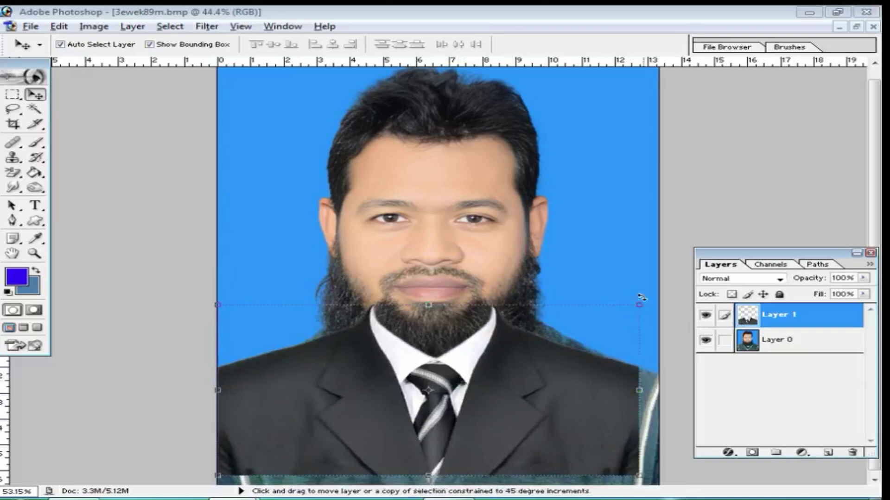
{"action": "left_click_drag", "start_coordinate": [640, 304], "coordinate": [666, 295]}
{"action": "key", "text": "Return"}
{"action": "mouse_move", "coordinate": [517, 356]}
{"action": "left_mouse_down"}
{"action": "mouse_move", "coordinate": [519, 373]}
{"action": "mouse_move", "coordinate": [513, 369]}
{"action": "left_mouse_up"}
Step: Try to uncover the beard by erasing the suit's collar with a soft 108 px Eraser brush
{"action": "left_click", "coordinate": [508, 376], "text": "ctrl"}
{"action": "left_click", "coordinate": [508, 376], "text": "ctrl"}
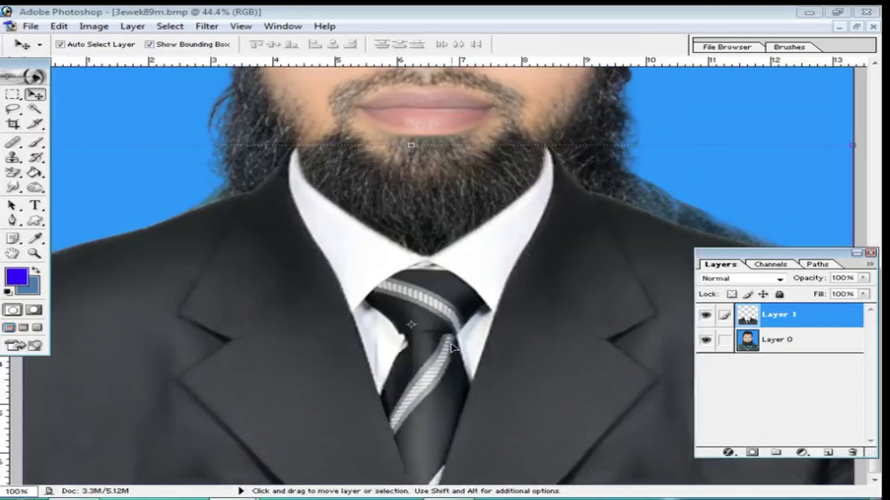
{"action": "scroll", "coordinate": [343, 296], "scroll_direction": "up", "scroll_amount": 3}
{"action": "right_click", "coordinate": [19, 176]}
{"action": "left_click", "coordinate": [79, 169]}
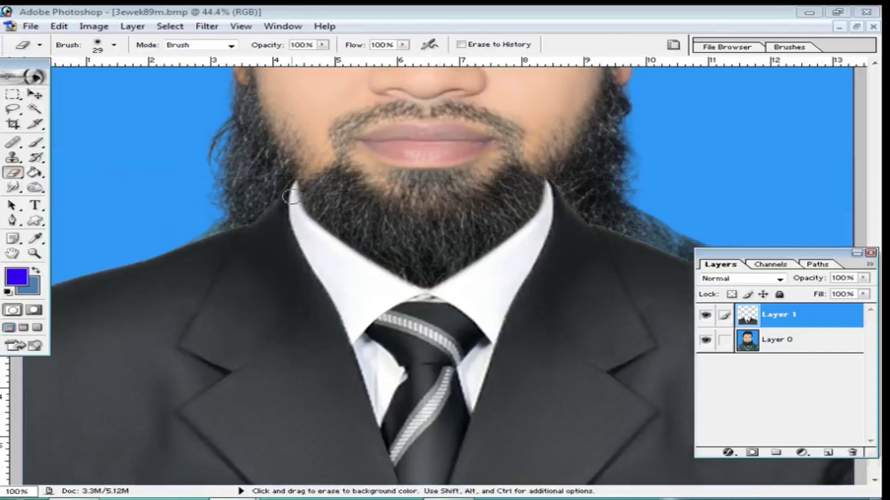
{"action": "right_click", "coordinate": [345, 205]}
{"action": "mouse_move", "coordinate": [301, 188]}
{"action": "left_mouse_down"}
{"action": "mouse_move", "coordinate": [412, 234]}
{"action": "mouse_move", "coordinate": [548, 202]}
{"action": "mouse_move", "coordinate": [537, 232]}
{"action": "mouse_move", "coordinate": [493, 269]}
{"action": "mouse_move", "coordinate": [401, 279]}
{"action": "mouse_move", "coordinate": [335, 272]}
{"action": "mouse_move", "coordinate": [275, 197]}
{"action": "mouse_move", "coordinate": [316, 270]}
{"action": "mouse_move", "coordinate": [407, 315]}
{"action": "mouse_move", "coordinate": [436, 305]}
{"action": "mouse_move", "coordinate": [508, 219]}
{"action": "mouse_move", "coordinate": [489, 311]}
{"action": "mouse_move", "coordinate": [563, 238]}
{"action": "mouse_move", "coordinate": [565, 246]}
{"action": "mouse_move", "coordinate": [439, 275]}
{"action": "mouse_move", "coordinate": [323, 242]}
{"action": "mouse_move", "coordinate": [281, 255]}
{"action": "mouse_move", "coordinate": [437, 280]}
{"action": "mouse_move", "coordinate": [559, 201]}
{"action": "mouse_move", "coordinate": [591, 225]}
{"action": "left_mouse_up"}
{"action": "key", "text": "ctrl+minus"}
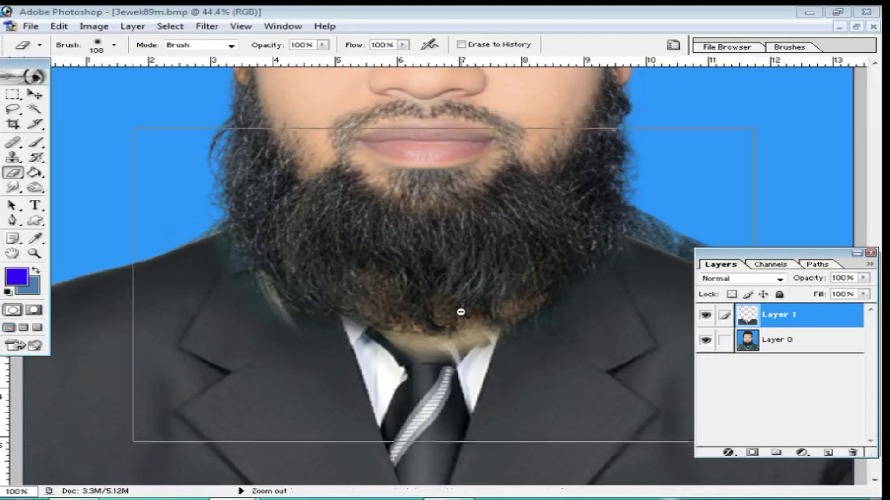
{"action": "key", "text": "ctrl+plus"}
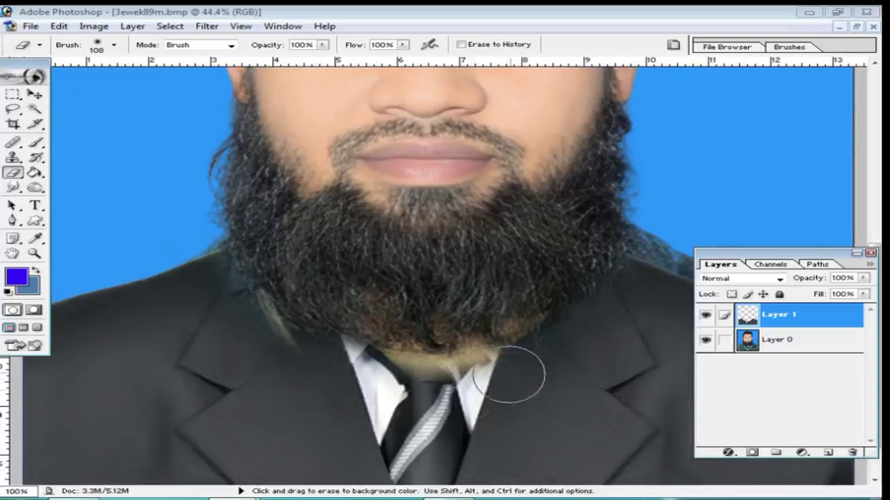
Step: Undo the erasing on the suit's collar
{"action": "left_click", "coordinate": [424, 380], "text": "alt"}
{"action": "key", "text": "ctrl+alt+z"}
{"action": "key", "text": "ctrl+alt+z"}
{"action": "key", "text": "ctrl+alt+z"}
{"action": "key", "text": "ctrl+alt+z"}
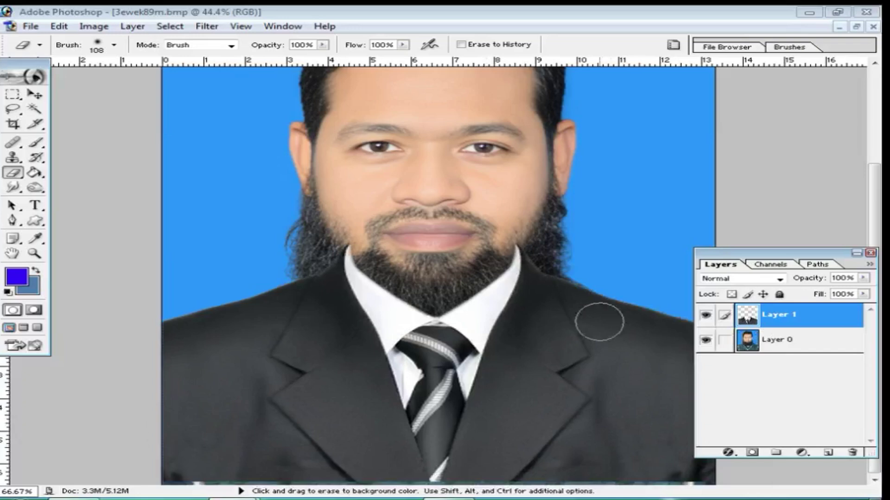
Step: Hide Layer 1 and select the beard on Layer 0 with the Magic Wand at tolerance 44
{"action": "left_click", "coordinate": [705, 317]}
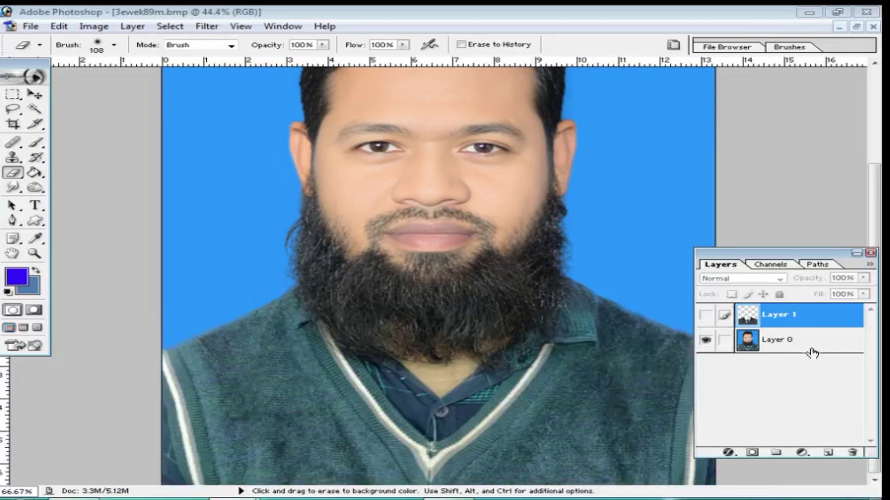
{"action": "left_click", "coordinate": [789, 343]}
{"action": "left_click", "coordinate": [35, 109]}
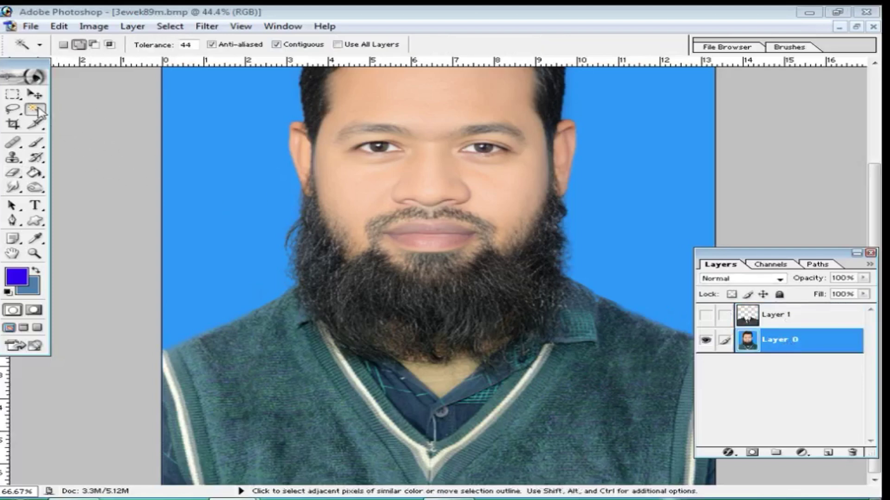
{"action": "left_click", "coordinate": [476, 322]}
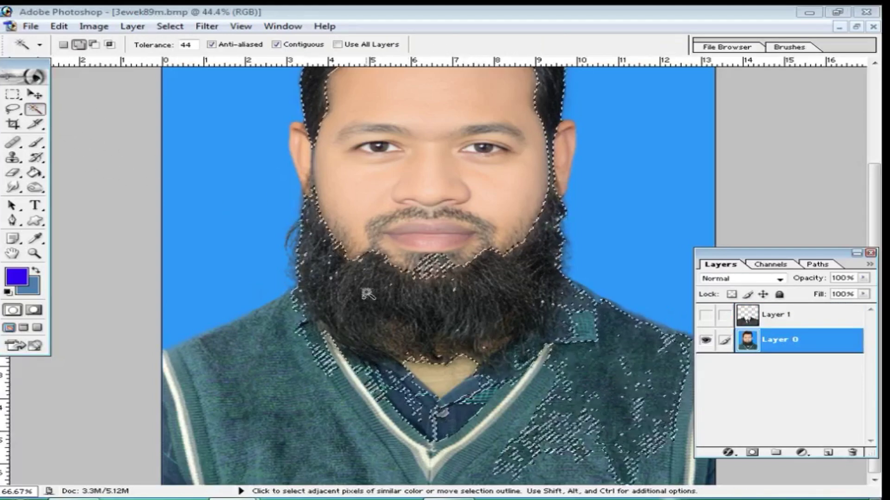
Step: Subtract the vest, shirt and collar areas from the beard selection with the Lasso
{"action": "key", "text": "l"}
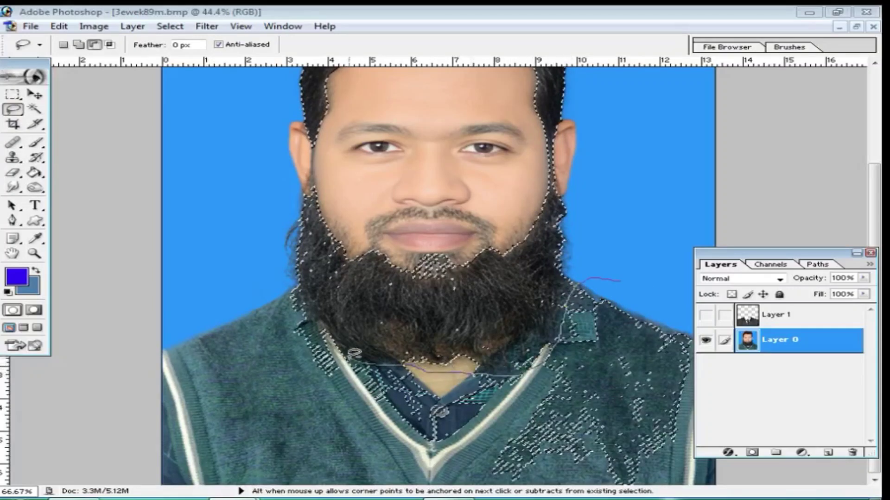
{"action": "left_click_drag", "start_coordinate": [620, 280], "coordinate": [669, 192]}
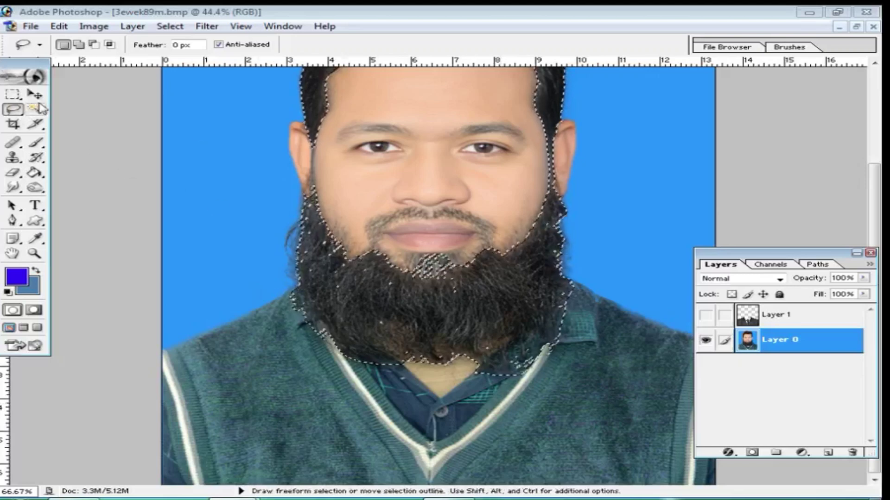
{"action": "key", "text": "ctrl+z"}
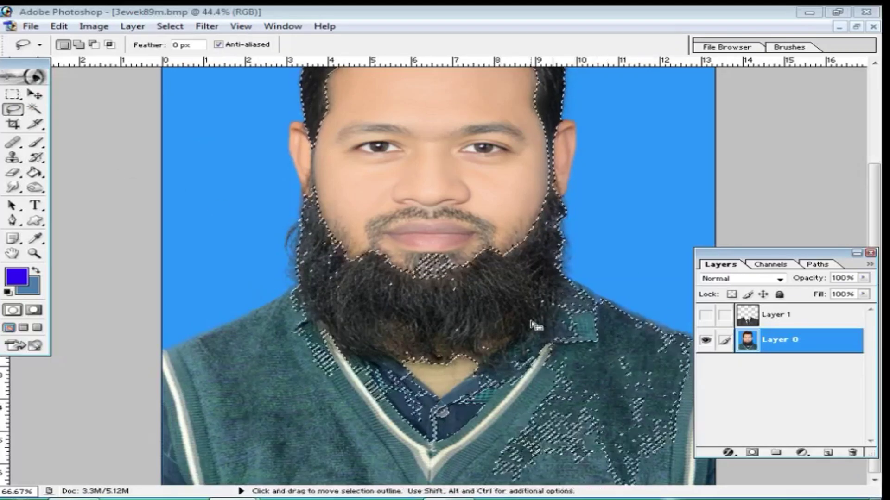
{"action": "mouse_move", "coordinate": [607, 277]}
{"action": "left_mouse_down"}
{"action": "mouse_move", "coordinate": [580, 278]}
{"action": "mouse_move", "coordinate": [567, 301]}
{"action": "left_mouse_up"}
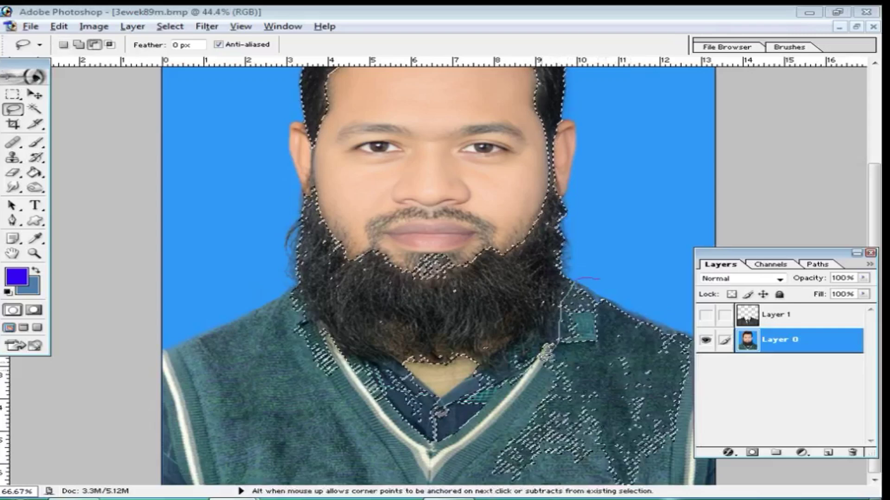
{"action": "left_click_drag", "start_coordinate": [495, 482], "coordinate": [580, 378]}
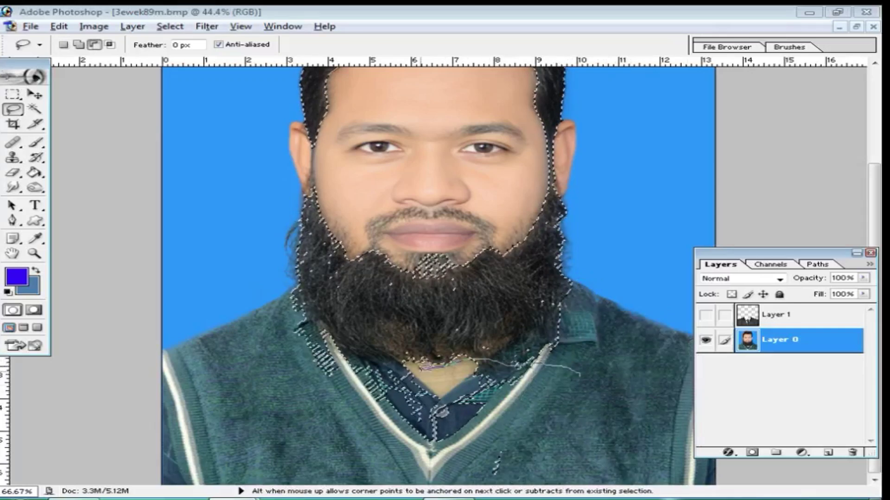
{"action": "left_click_drag", "start_coordinate": [159, 392], "coordinate": [160, 394]}
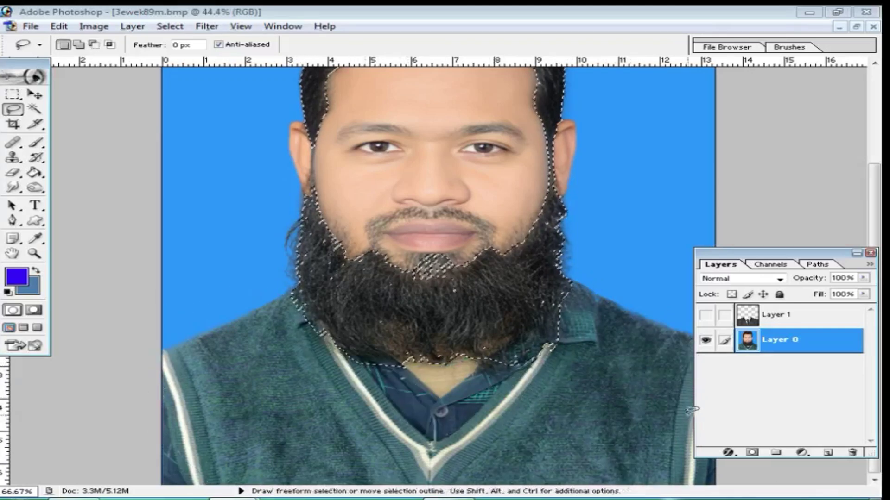
Step: Feather the beard selection by 20 pixels and copy it to a new layer
{"action": "key", "text": "ctrl+alt+d"}
{"action": "type", "text": "20"}
{"action": "key", "text": "Return"}
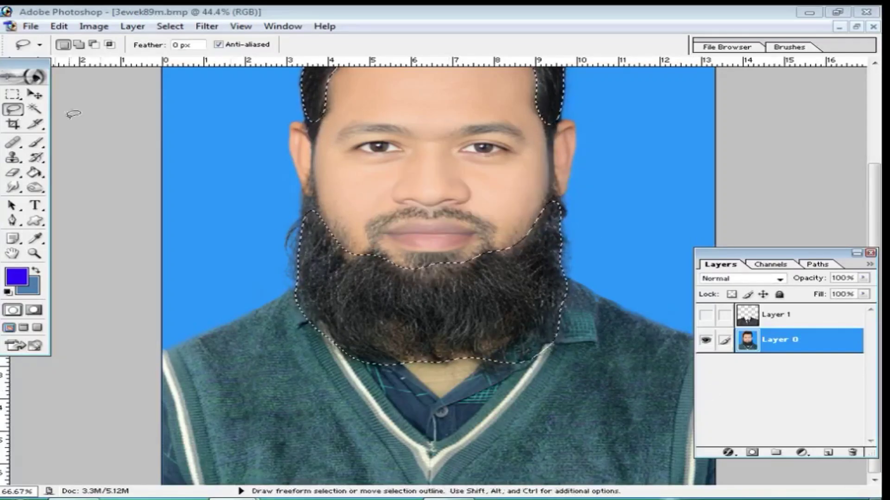
{"action": "left_click", "coordinate": [33, 96]}
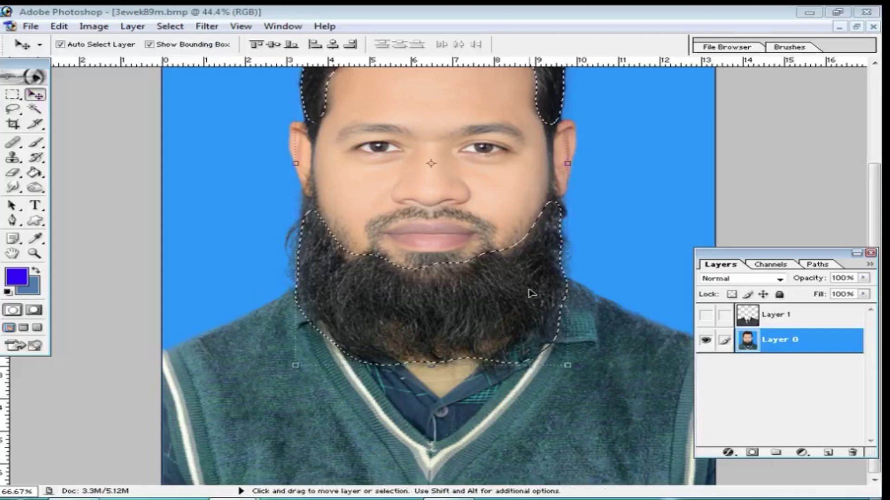
{"action": "key", "text": "ctrl+j"}
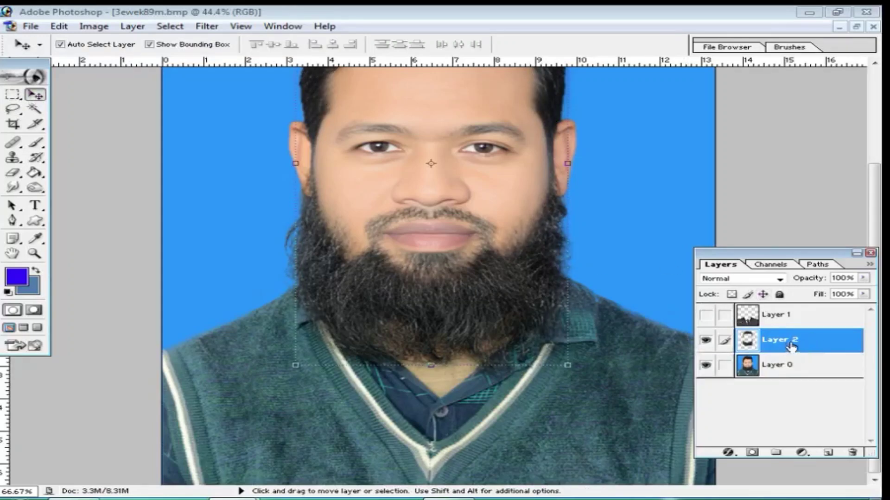
Step: Check the copied beard on its own, and place its layer above a visible Layer 1
{"action": "left_click", "coordinate": [713, 366]}
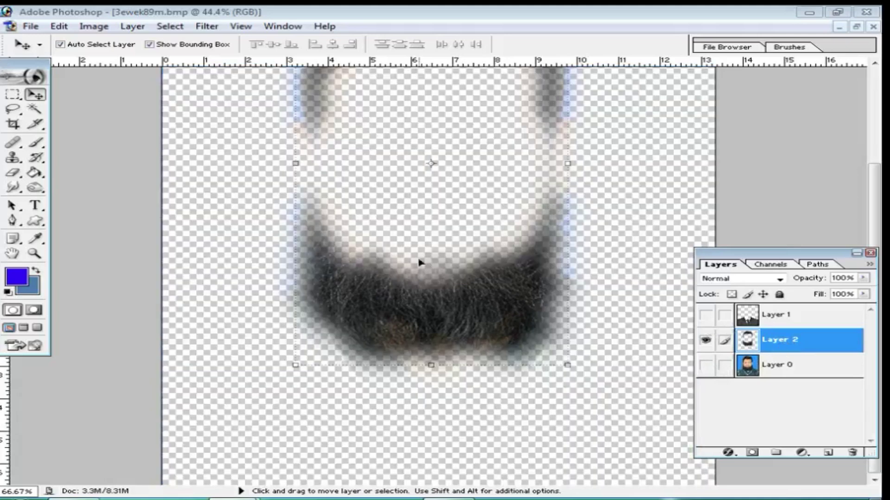
{"action": "left_click", "coordinate": [705, 366]}
{"action": "left_click_drag", "start_coordinate": [814, 336], "coordinate": [809, 313]}
{"action": "left_click", "coordinate": [706, 342]}
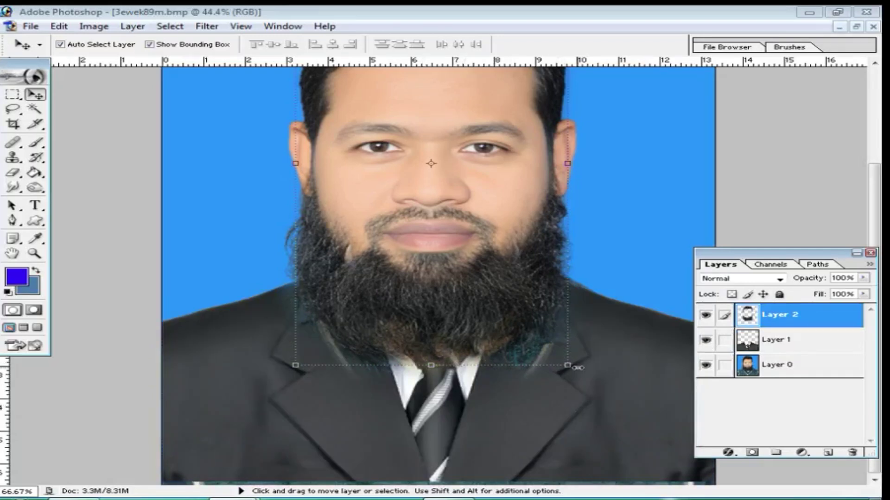
Step: Reposition the suit layer under the beard and enlarge it slightly to cover the original clothing
{"action": "left_click", "coordinate": [455, 328], "text": "ctrl"}
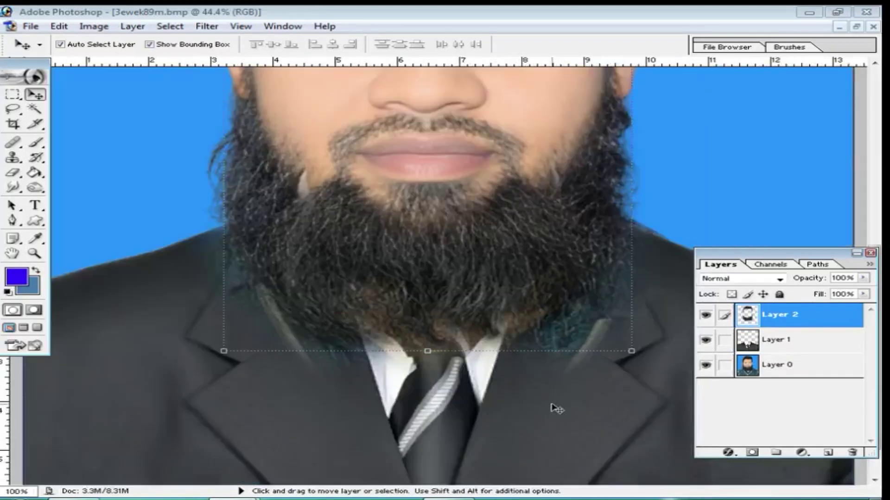
{"action": "left_click", "coordinate": [554, 404], "text": "alt"}
{"action": "left_click_drag", "start_coordinate": [533, 423], "coordinate": [551, 433]}
{"action": "left_click", "coordinate": [706, 316]}
{"action": "left_click", "coordinate": [706, 315]}
{"action": "left_click_drag", "start_coordinate": [535, 375], "coordinate": [560, 368]}
{"action": "key", "text": "ctrl+minus"}
{"action": "left_click_drag", "start_coordinate": [658, 301], "coordinate": [675, 293]}
{"action": "key", "text": "Return"}
{"action": "left_click_drag", "start_coordinate": [534, 420], "coordinate": [537, 405]}
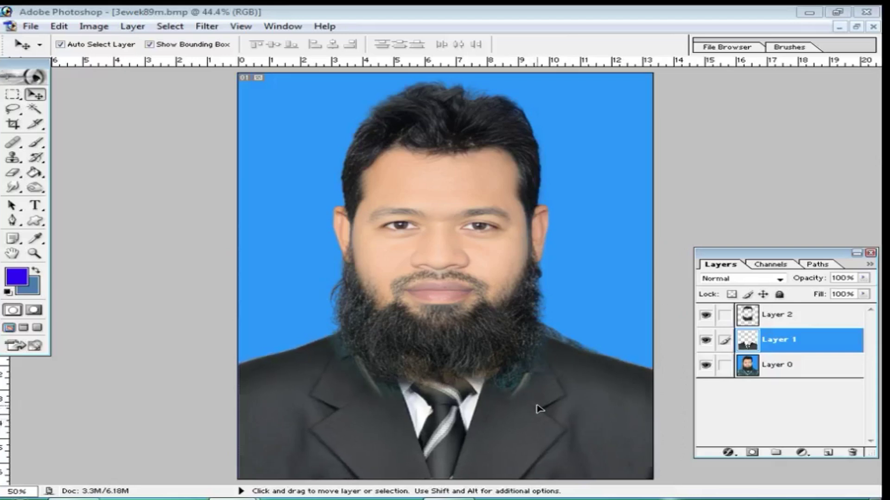
Step: Erase the leftover vest and collar around the beard's lower left edge on Layer 2 with a soft 61 px Eraser brush
{"action": "left_click", "coordinate": [459, 377], "text": "ctrl"}
{"action": "left_click", "coordinate": [444, 318]}
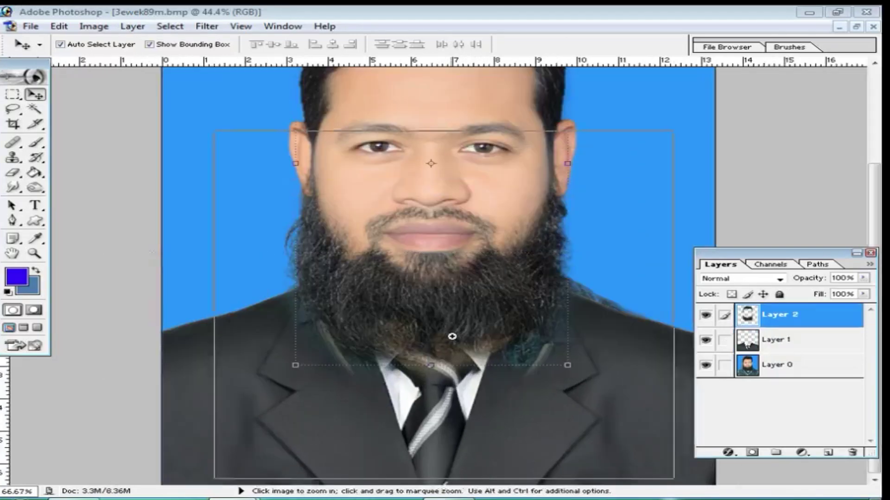
{"action": "left_click", "coordinate": [453, 336], "text": "ctrl"}
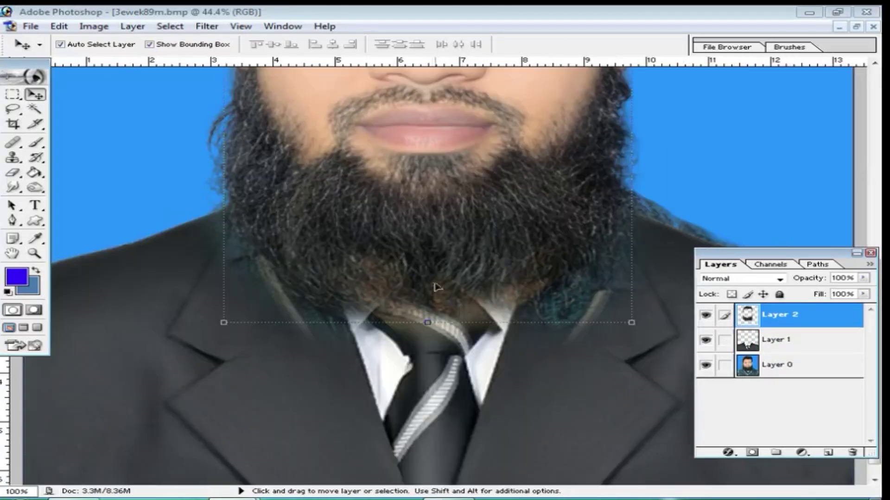
{"action": "left_click", "coordinate": [518, 414]}
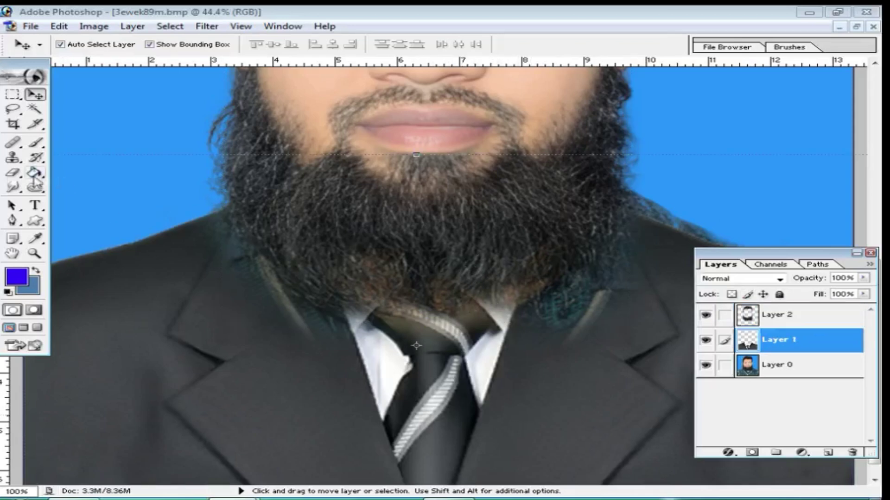
{"action": "right_click", "coordinate": [12, 174]}
{"action": "left_click", "coordinate": [73, 173]}
{"action": "left_click", "coordinate": [362, 328], "text": "ctrl"}
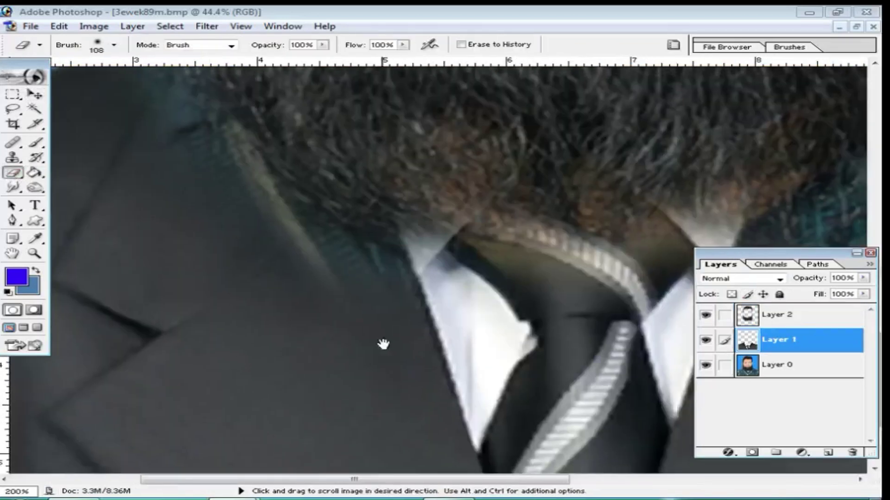
{"action": "right_click", "coordinate": [471, 281]}
{"action": "left_click", "coordinate": [822, 320]}
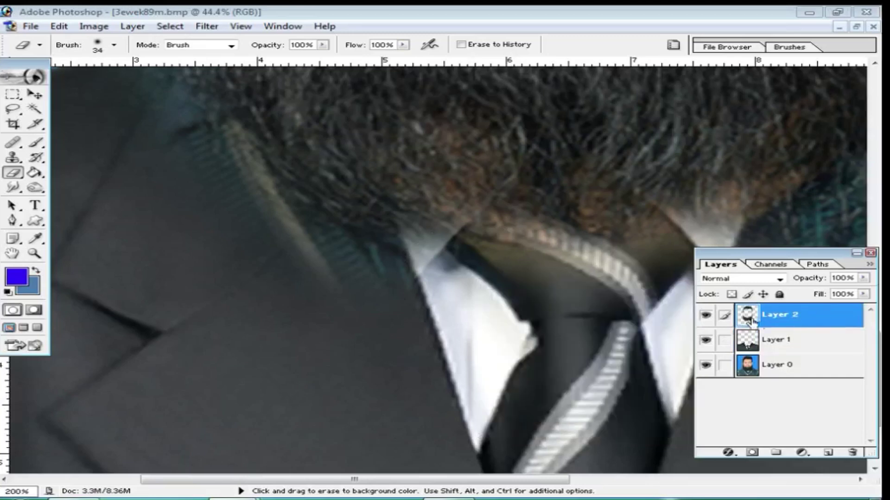
{"action": "left_click", "coordinate": [706, 315]}
{"action": "left_click", "coordinate": [706, 315]}
{"action": "mouse_move", "coordinate": [317, 283]}
{"action": "left_mouse_down"}
{"action": "mouse_move", "coordinate": [330, 296]}
{"action": "mouse_move", "coordinate": [327, 268]}
{"action": "mouse_move", "coordinate": [303, 266]}
{"action": "mouse_move", "coordinate": [335, 269]}
{"action": "mouse_move", "coordinate": [378, 298]}
{"action": "mouse_move", "coordinate": [387, 312]}
{"action": "mouse_move", "coordinate": [332, 287]}
{"action": "mouse_move", "coordinate": [376, 327]}
{"action": "mouse_move", "coordinate": [483, 329]}
{"action": "mouse_move", "coordinate": [308, 317]}
{"action": "mouse_move", "coordinate": [249, 237]}
{"action": "mouse_move", "coordinate": [239, 272]}
{"action": "mouse_move", "coordinate": [316, 312]}
{"action": "mouse_move", "coordinate": [291, 274]}
{"action": "mouse_move", "coordinate": [282, 277]}
{"action": "mouse_move", "coordinate": [226, 214]}
{"action": "mouse_move", "coordinate": [198, 199]}
{"action": "mouse_move", "coordinate": [171, 153]}
{"action": "mouse_move", "coordinate": [164, 180]}
{"action": "mouse_move", "coordinate": [205, 184]}
{"action": "mouse_move", "coordinate": [271, 319]}
{"action": "mouse_move", "coordinate": [299, 307]}
{"action": "mouse_move", "coordinate": [301, 325]}
{"action": "mouse_move", "coordinate": [387, 373]}
{"action": "left_mouse_up"}
{"action": "right_click", "coordinate": [414, 305]}
{"action": "left_click", "coordinate": [483, 328]}
{"action": "left_click_drag", "start_coordinate": [472, 378], "coordinate": [255, 330]}
{"action": "mouse_move", "coordinate": [279, 273]}
{"action": "left_mouse_down"}
{"action": "mouse_move", "coordinate": [341, 295]}
{"action": "mouse_move", "coordinate": [403, 298]}
{"action": "mouse_move", "coordinate": [473, 324]}
{"action": "mouse_move", "coordinate": [493, 317]}
{"action": "left_mouse_up"}
Step: Erase the leftover vest and collar along the beard's lower right edge on Layer 2
{"action": "left_click_drag", "start_coordinate": [651, 342], "coordinate": [470, 360]}
{"action": "mouse_move", "coordinate": [528, 293]}
{"action": "left_mouse_down"}
{"action": "mouse_move", "coordinate": [574, 248]}
{"action": "mouse_move", "coordinate": [473, 275]}
{"action": "mouse_move", "coordinate": [490, 286]}
{"action": "mouse_move", "coordinate": [503, 270]}
{"action": "left_mouse_up"}
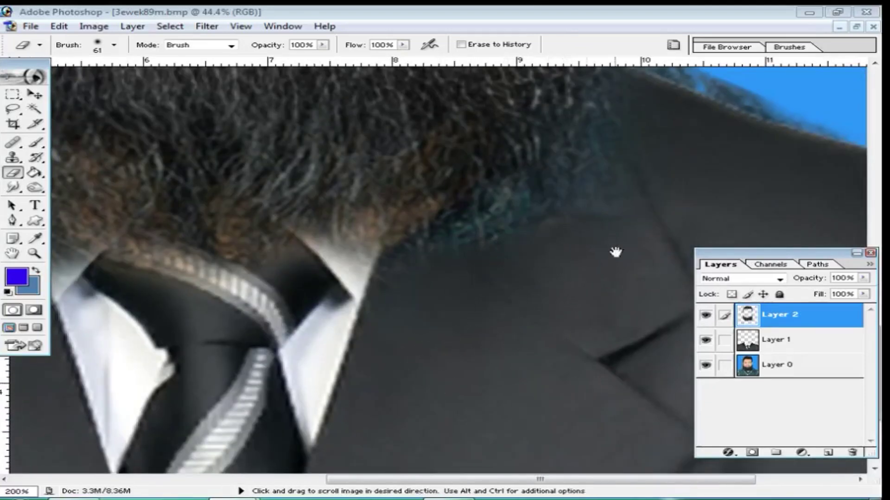
{"action": "left_click_drag", "start_coordinate": [616, 252], "coordinate": [522, 370]}
{"action": "mouse_move", "coordinate": [467, 327]}
{"action": "left_mouse_down"}
{"action": "mouse_move", "coordinate": [418, 392]}
{"action": "mouse_move", "coordinate": [362, 421]}
{"action": "mouse_move", "coordinate": [383, 374]}
{"action": "mouse_move", "coordinate": [338, 397]}
{"action": "mouse_move", "coordinate": [462, 323]}
{"action": "left_mouse_up"}
{"action": "mouse_move", "coordinate": [593, 278]}
{"action": "left_mouse_down"}
{"action": "mouse_move", "coordinate": [496, 354]}
{"action": "mouse_move", "coordinate": [499, 381]}
{"action": "left_mouse_up"}
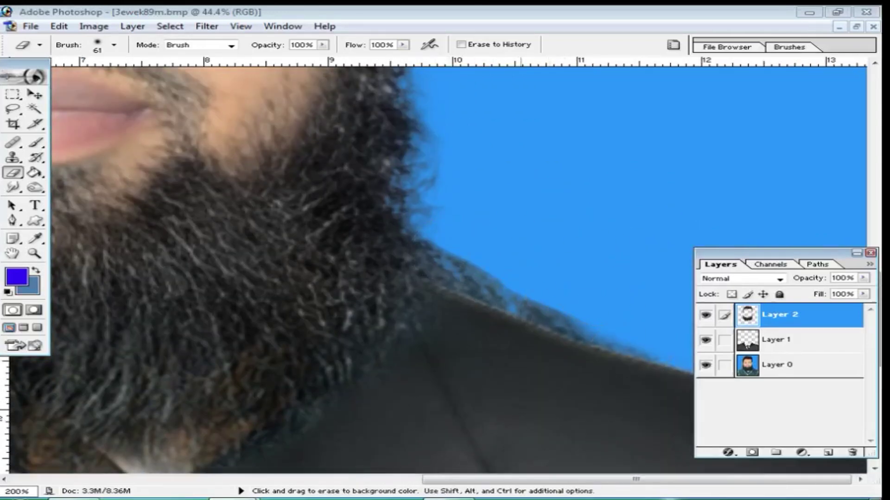
{"action": "left_click", "coordinate": [466, 290], "text": "alt"}
{"action": "left_click_drag", "start_coordinate": [427, 351], "coordinate": [424, 336]}
{"action": "left_click", "coordinate": [272, 263], "text": "ctrl+alt"}
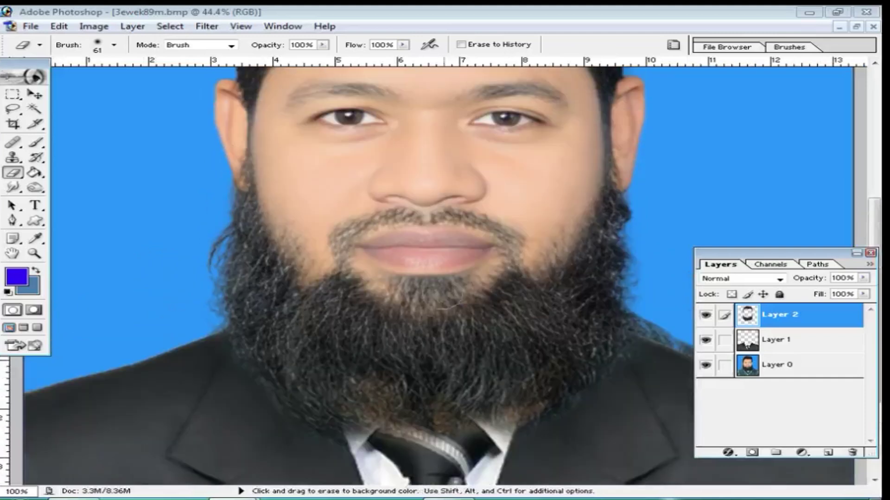
{"action": "left_click", "coordinate": [488, 350], "text": "ctrl+alt"}
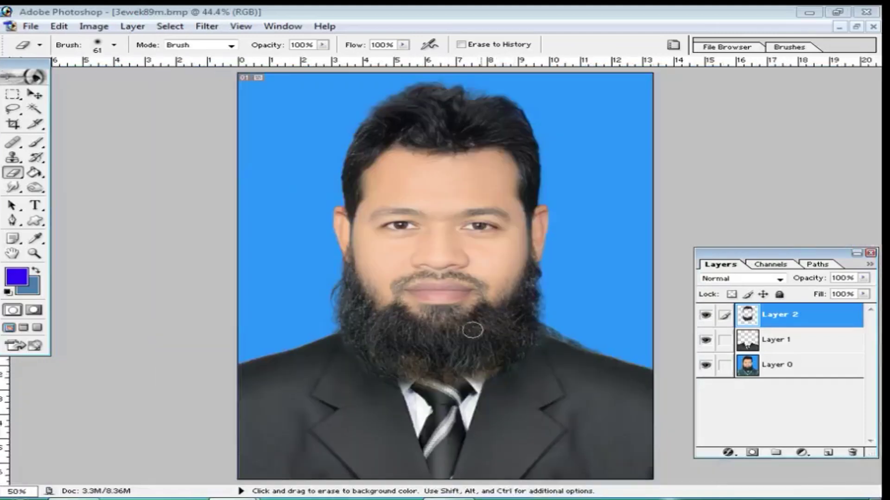
Step: Make Layer 0 the active layer to work on the leftover clothing edge above the shoulder beside the beard's lower right side
{"action": "left_click", "coordinate": [794, 368]}
{"action": "left_click", "coordinate": [567, 348], "text": "ctrl"}
{"action": "left_click", "coordinate": [566, 348], "text": "ctrl"}
{"action": "left_click", "coordinate": [604, 259], "text": "ctrl"}
{"action": "left_click", "coordinate": [604, 259], "text": "ctrl"}
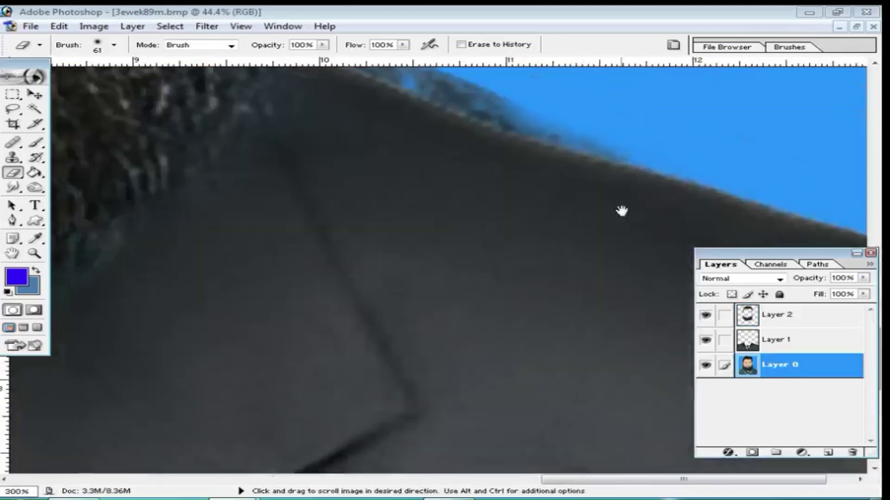
{"action": "left_click_drag", "start_coordinate": [622, 211], "coordinate": [547, 424]}
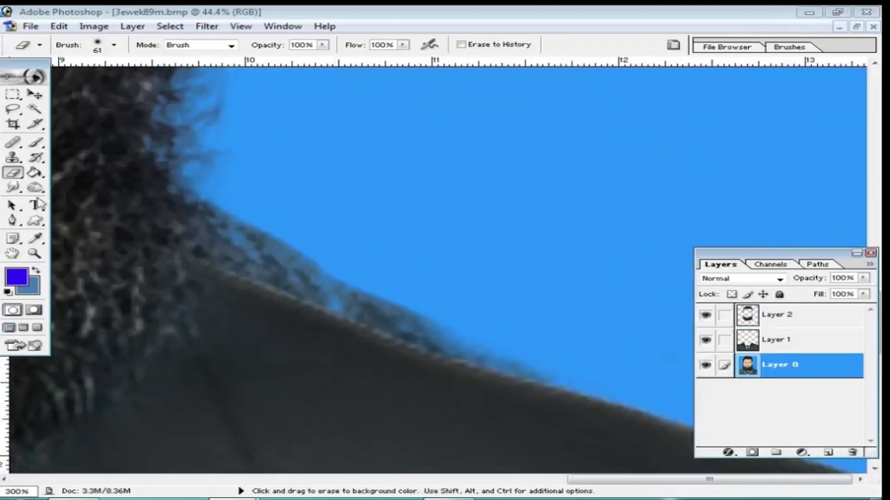
{"action": "mouse_move", "coordinate": [322, 255]}
{"action": "left_mouse_down"}
{"action": "mouse_move", "coordinate": [336, 271]}
{"action": "mouse_move", "coordinate": [401, 291]}
{"action": "mouse_move", "coordinate": [570, 332]}
{"action": "left_mouse_up"}
{"action": "right_click", "coordinate": [461, 281]}
{"action": "key", "text": "ctrl+z"}
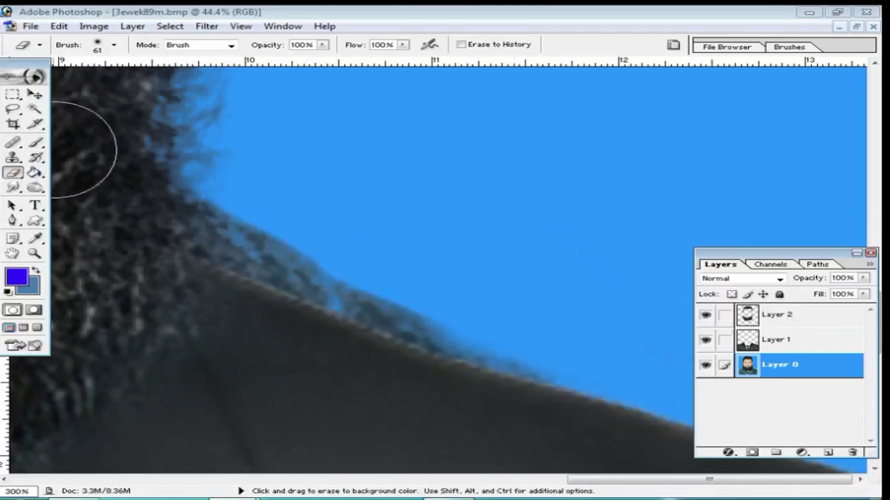
Step: Clone blue background over the leftover clothing above the shoulder on Layer 0 with a 46 px Clone Stamp brush at 100% opacity
{"action": "left_click", "coordinate": [36, 143]}
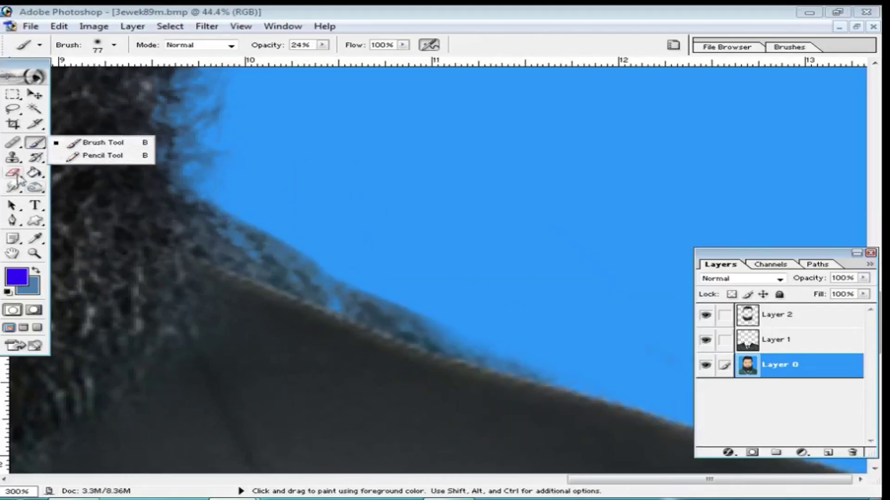
{"action": "left_click", "coordinate": [13, 158]}
{"action": "left_click", "coordinate": [79, 153]}
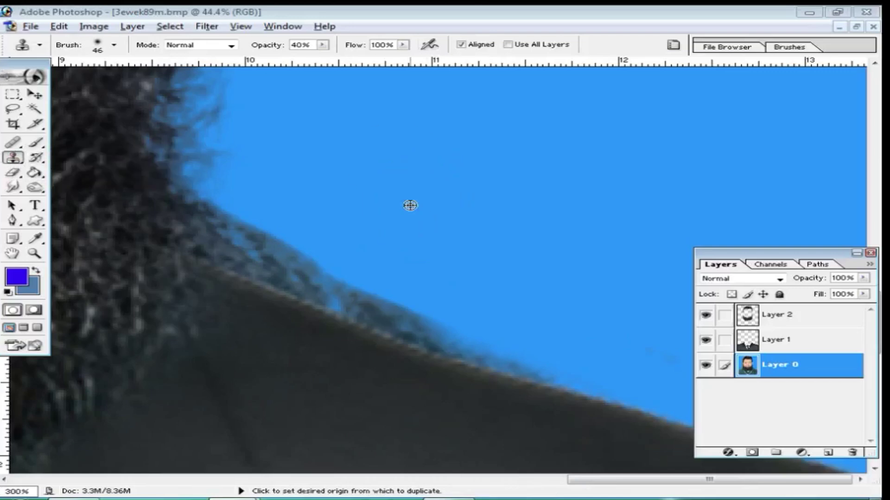
{"action": "left_click", "coordinate": [369, 225], "text": "alt"}
{"action": "mouse_move", "coordinate": [370, 295]}
{"action": "left_mouse_down"}
{"action": "mouse_move", "coordinate": [407, 291]}
{"action": "mouse_move", "coordinate": [472, 338]}
{"action": "left_mouse_up"}
{"action": "left_click_drag", "start_coordinate": [323, 46], "coordinate": [332, 60]}
{"action": "left_click_drag", "start_coordinate": [298, 218], "coordinate": [288, 234]}
Step: Resample nearby blue background and clone out the remaining dark fringe along the shoulder line and where it meets the beard
{"action": "left_click", "coordinate": [311, 225], "text": "alt"}
{"action": "left_click_drag", "start_coordinate": [267, 264], "coordinate": [292, 276]}
{"action": "left_click", "coordinate": [443, 318], "text": "alt"}
{"action": "left_click_drag", "start_coordinate": [376, 301], "coordinate": [383, 303]}
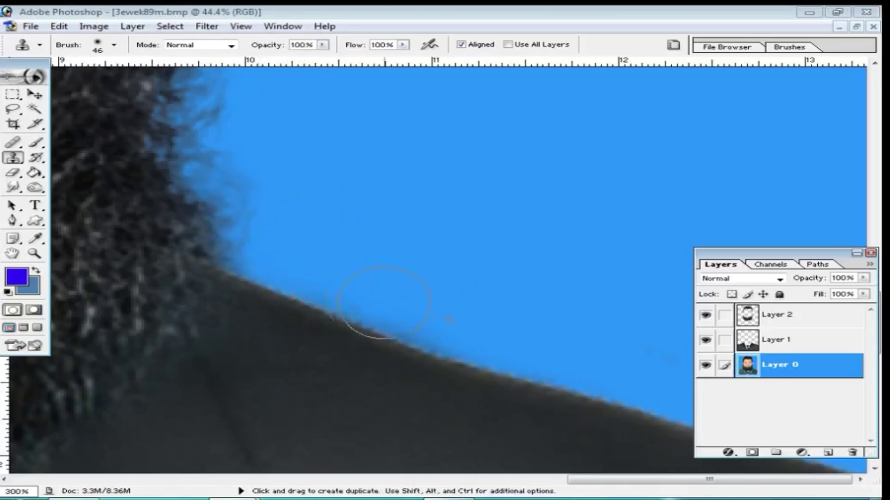
{"action": "left_click", "coordinate": [345, 247], "text": "alt"}
{"action": "left_click_drag", "start_coordinate": [256, 278], "coordinate": [282, 280]}
{"action": "left_click", "coordinate": [292, 255], "text": "alt"}
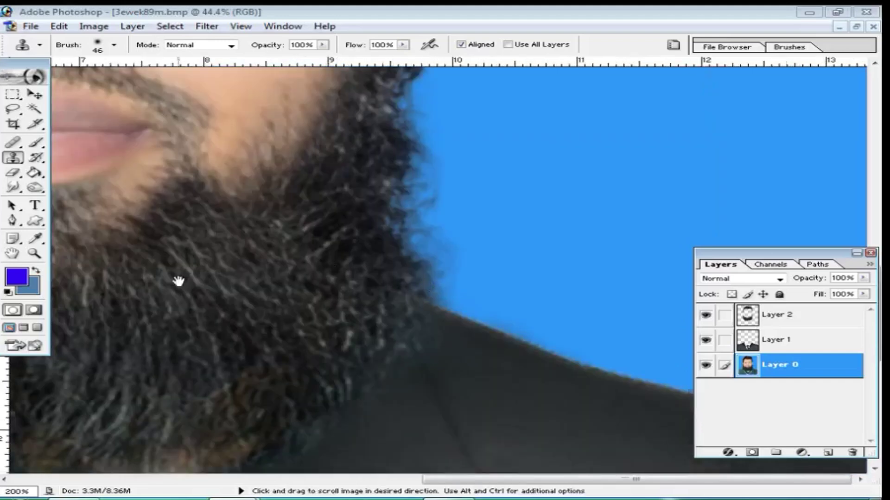
Step: Touch up the background along the opposite shoulder where it meets the beard with the Clone Stamp
{"action": "left_click_drag", "start_coordinate": [179, 282], "coordinate": [616, 280]}
{"action": "left_click", "coordinate": [322, 297], "text": "alt"}
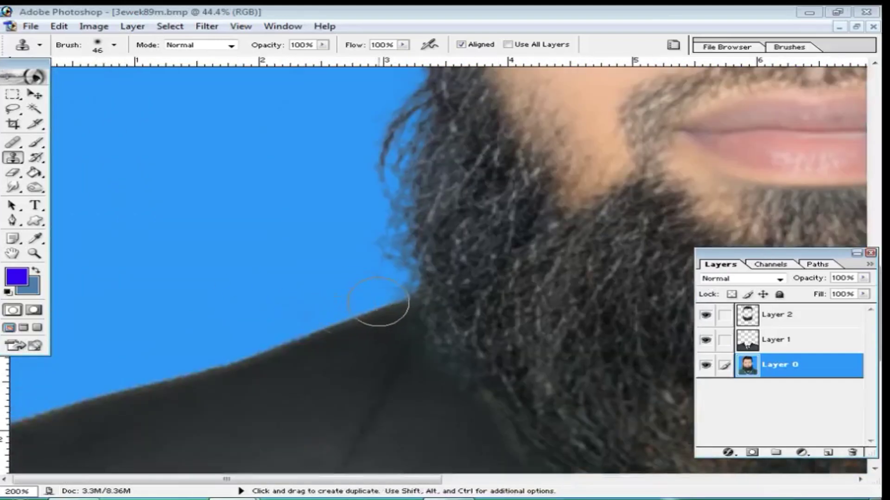
{"action": "left_click", "coordinate": [411, 300], "text": "alt"}
{"action": "left_click", "coordinate": [418, 296], "text": "alt"}
{"action": "left_click", "coordinate": [417, 296], "text": "alt"}
{"action": "left_click", "coordinate": [449, 328], "text": "alt"}
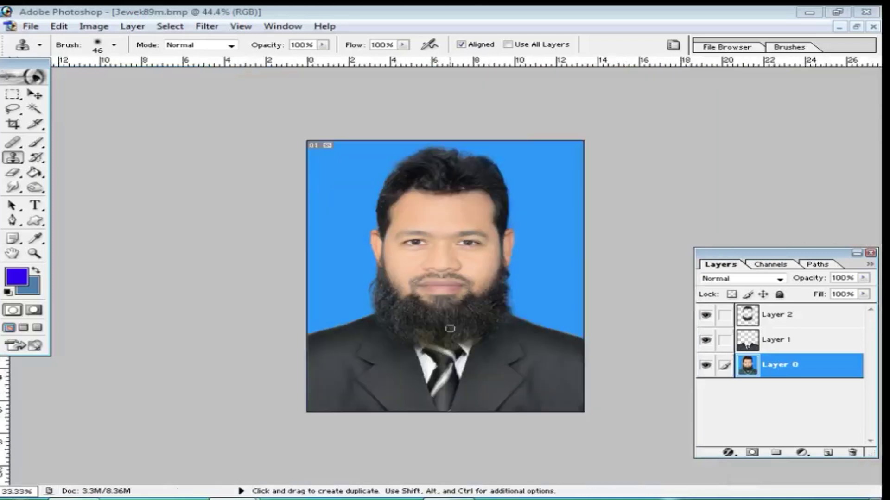
Step: Crop to 1.6 × 2 in at 300 pixels/inch with the frame centred on the portrait and extending beyond the photo on all sides
{"action": "key", "text": "ctrl+minus"}
{"action": "left_click", "coordinate": [21, 121]}
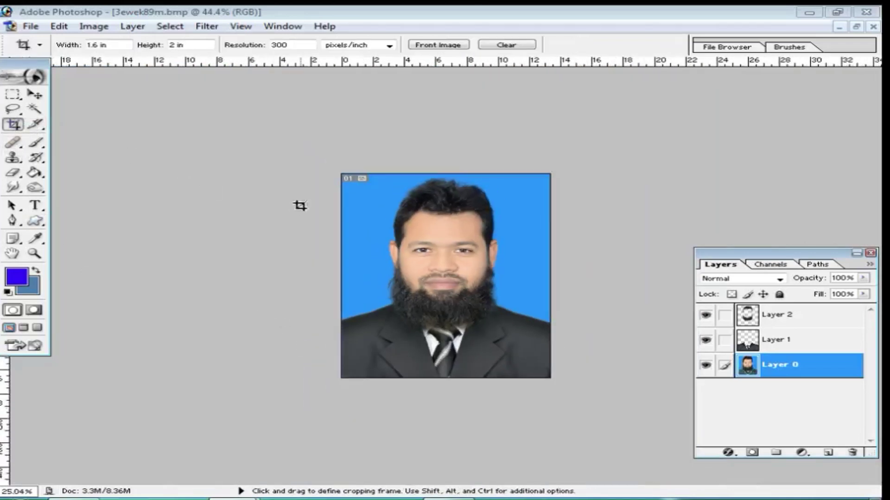
{"action": "left_click_drag", "start_coordinate": [341, 174], "coordinate": [600, 426]}
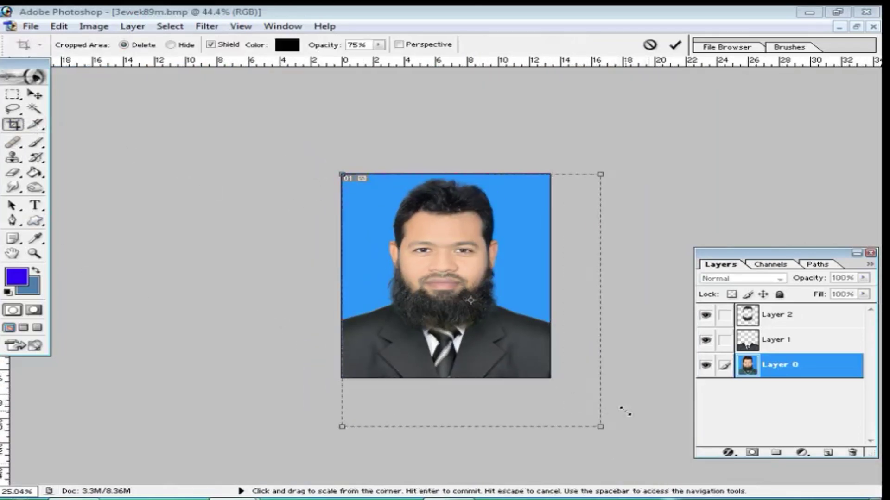
{"action": "key", "text": "Escape"}
{"action": "mouse_move", "coordinate": [342, 174]}
{"action": "left_mouse_down"}
{"action": "mouse_move", "coordinate": [551, 397]}
{"action": "mouse_move", "coordinate": [576, 405]}
{"action": "left_mouse_up"}
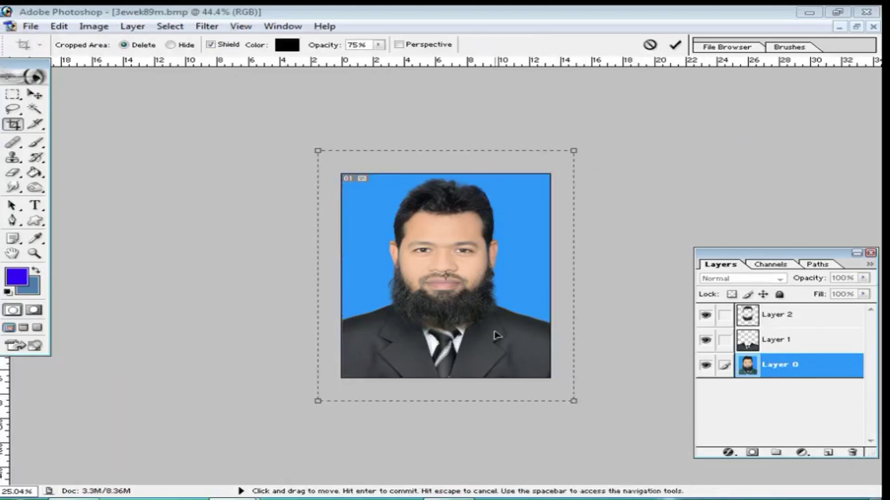
{"action": "key", "text": "Return"}
{"action": "scroll", "coordinate": [511, 326], "scroll_direction": "up", "scroll_amount": 6}
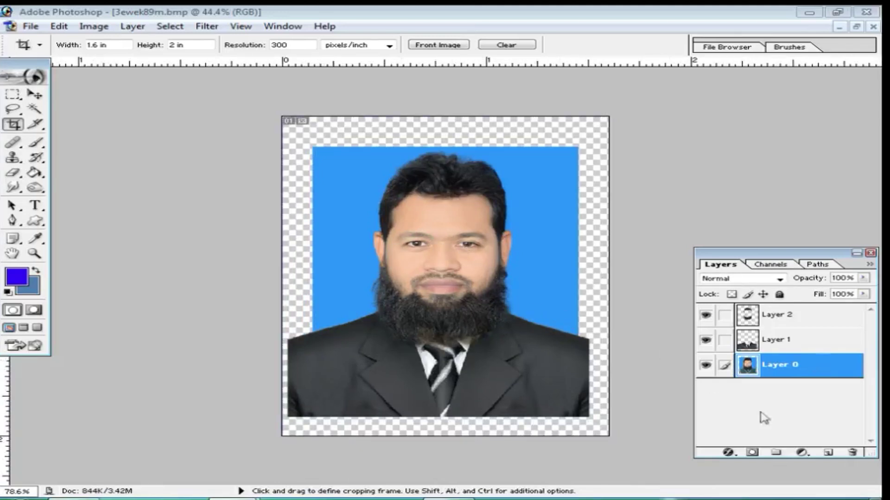
Step: Add a solid color fill layer in the background blue #3399FF and place it beneath Layer 0
{"action": "left_click", "coordinate": [35, 239]}
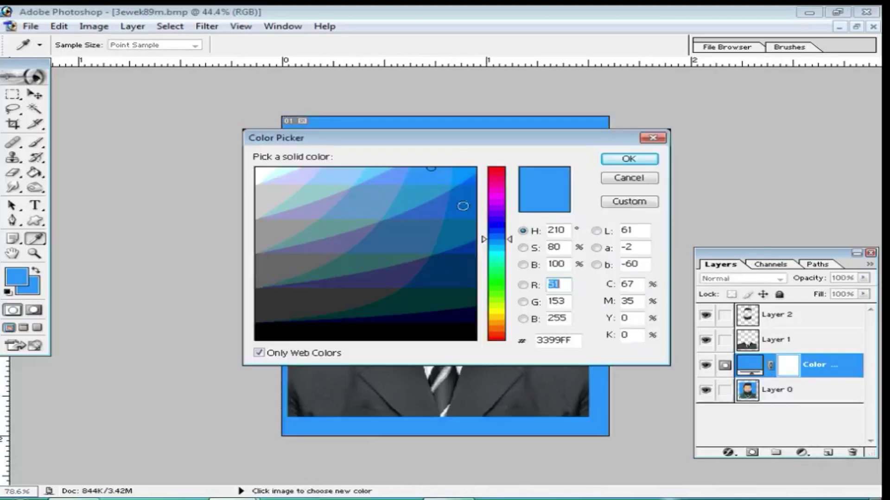
{"action": "left_click", "coordinate": [629, 159]}
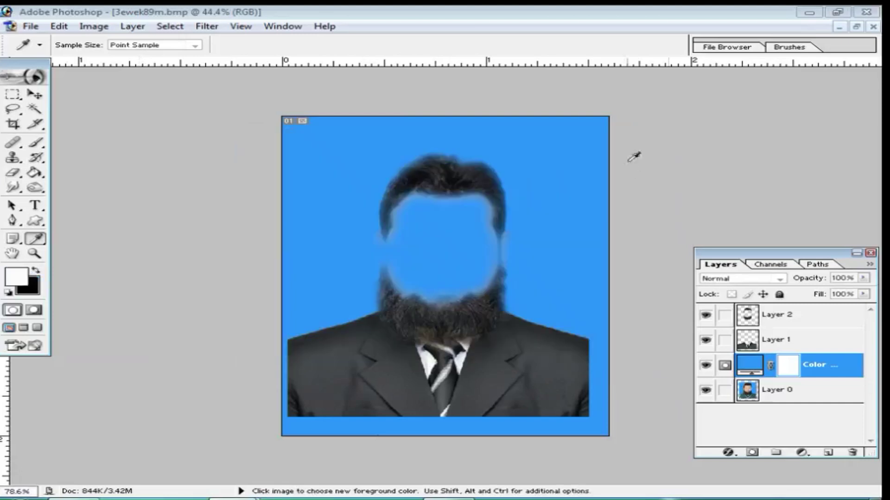
{"action": "left_click_drag", "start_coordinate": [824, 376], "coordinate": [814, 408]}
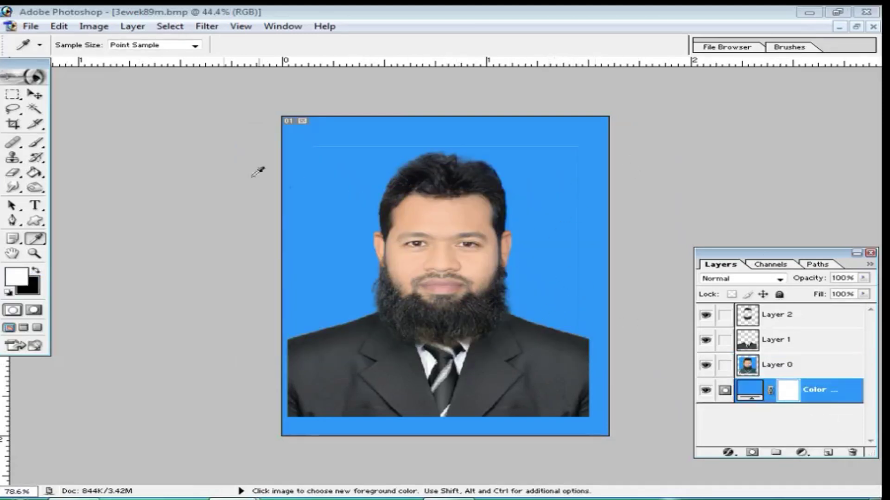
Step: Crop the image closely around the portrait at 1.6 × 2 in and 300 pixels/inch, trimming the blue margin and the suit's outer edges
{"action": "left_click", "coordinate": [13, 124]}
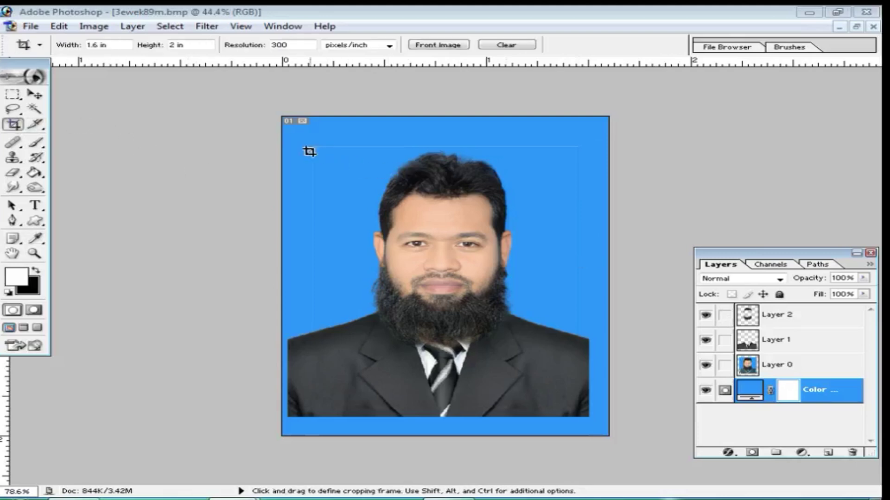
{"action": "left_click_drag", "start_coordinate": [575, 412], "coordinate": [578, 413]}
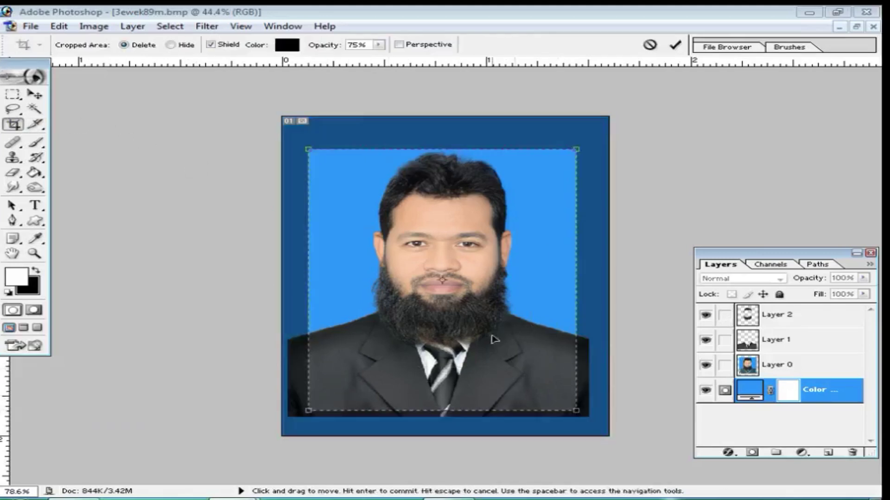
{"action": "key", "text": "Return"}
{"action": "key", "text": "ctrl+0"}
{"action": "left_click", "coordinate": [419, 335], "text": "ctrl"}
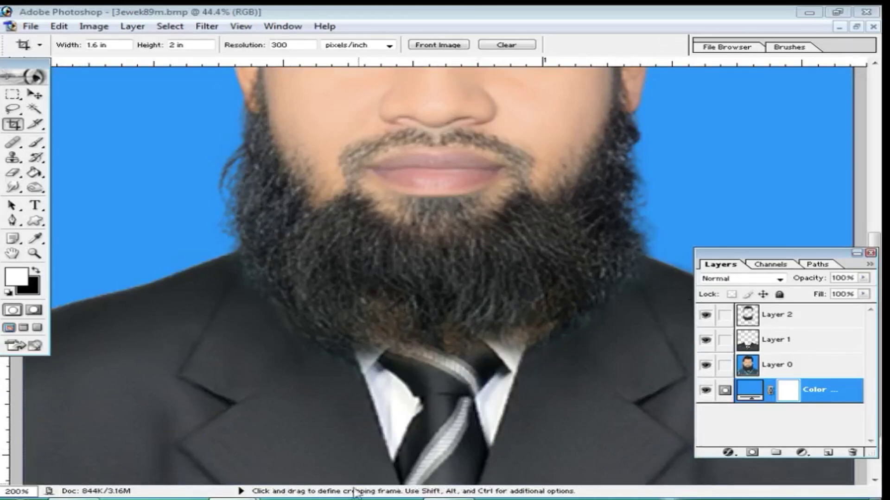
{"action": "scroll", "coordinate": [484, 327], "scroll_direction": "up", "scroll_amount": 3}
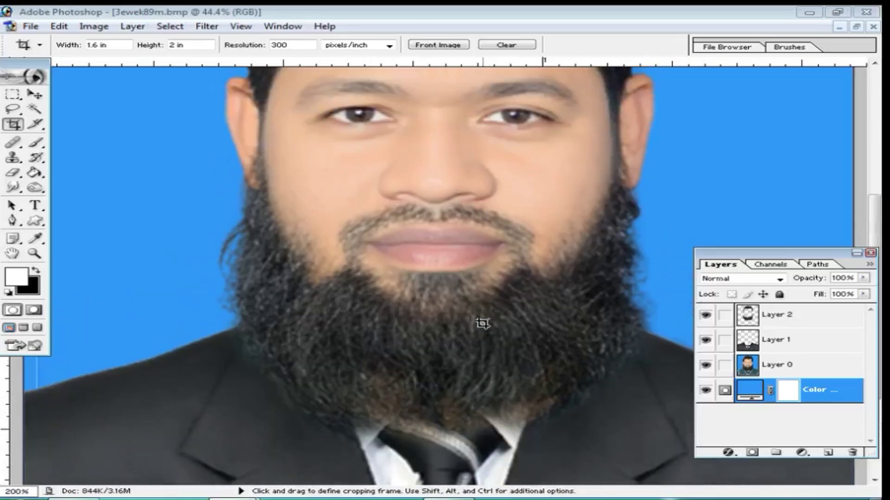